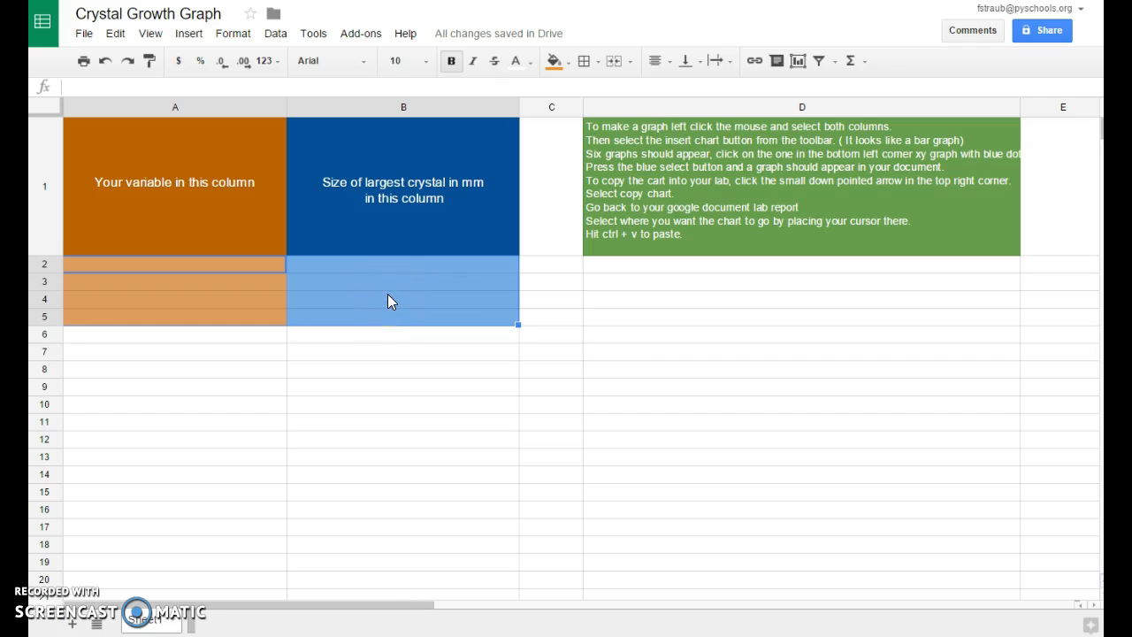
Step: Enter the values 0, 1, 2 and 3 in cells A2 to A5 of the variable column
left_click(247, 275)
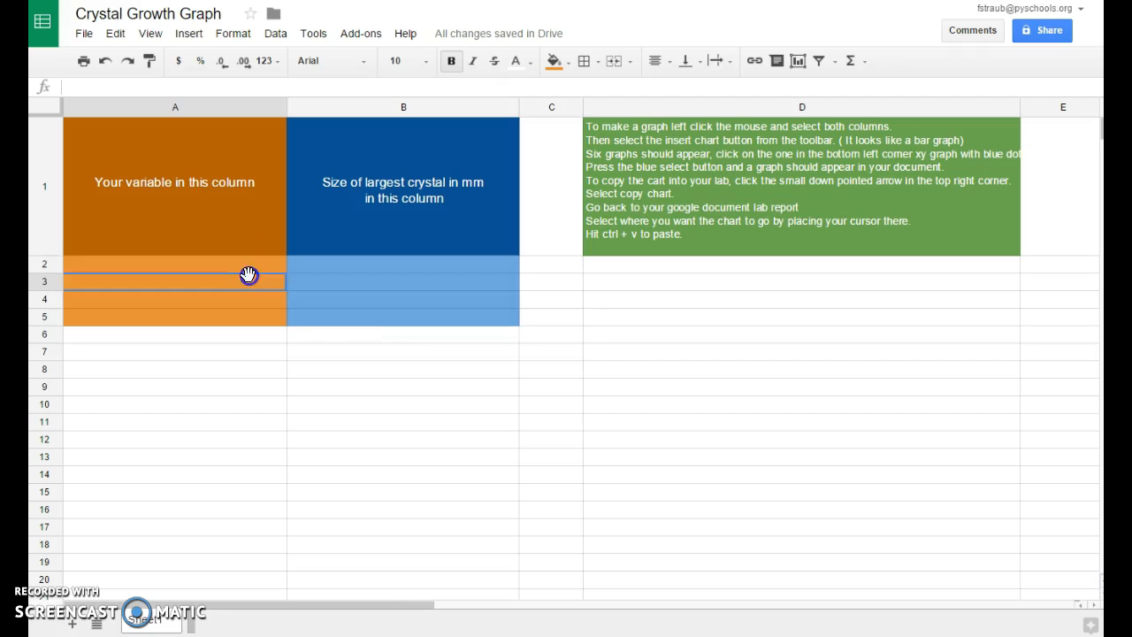
left_click(250, 269)
key("ctrl+v")
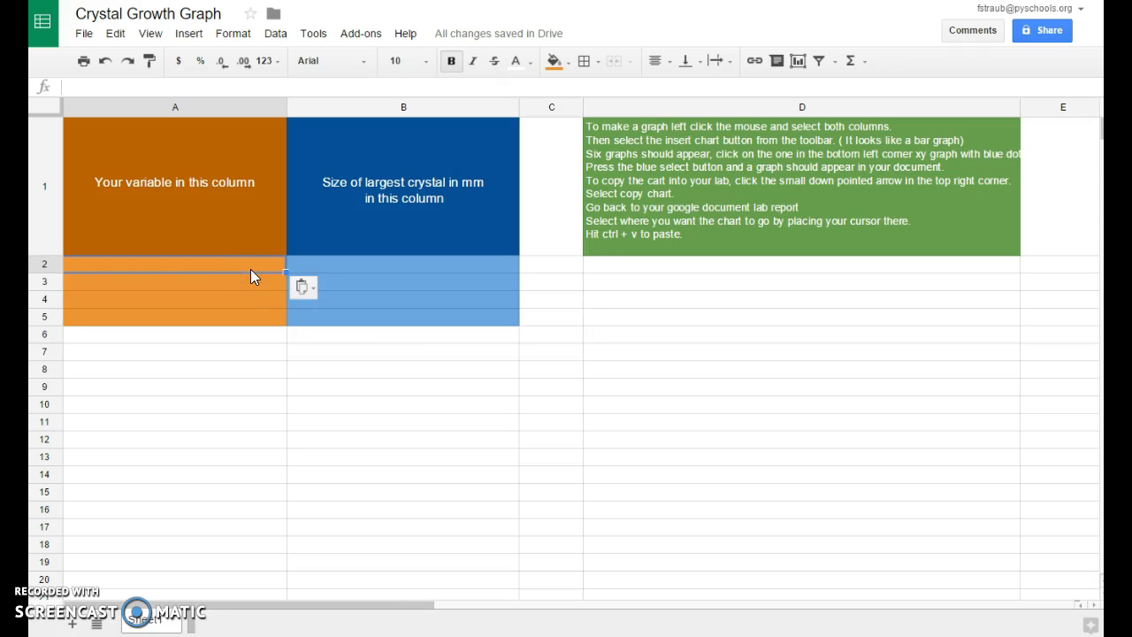
left_click(230, 265)
type("0")
key("Return")
type("1")
key("Return")
type("2")
key("Return")
type("3")
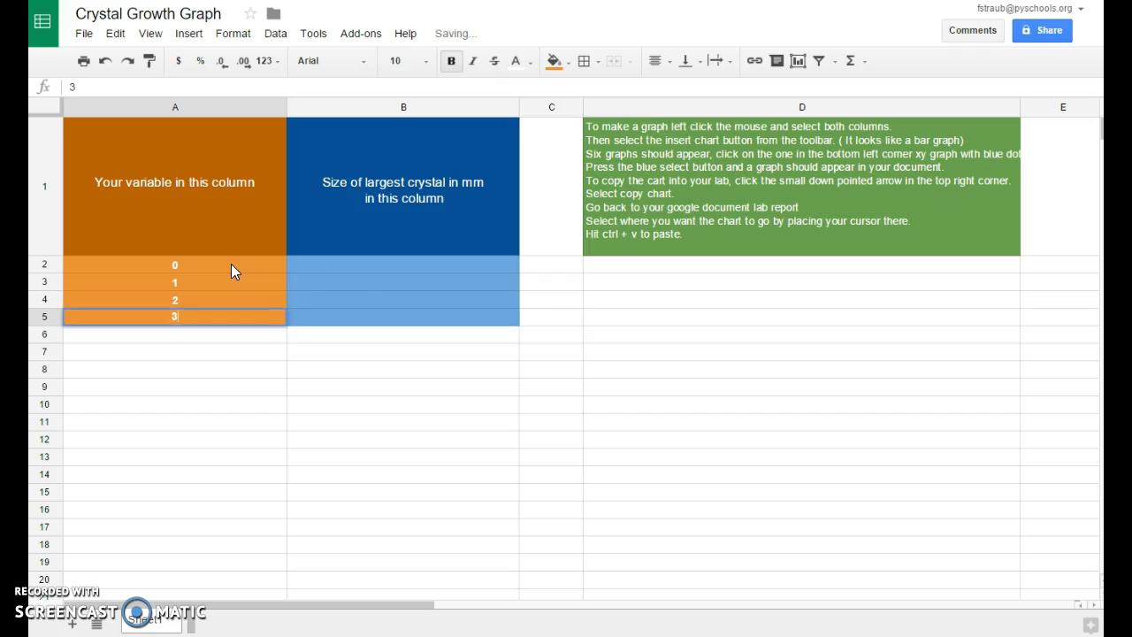
Step: Enter the crystal sizes 0.5, 1, 1.5 and 2 in cells B2 to B5
left_click(367, 265)
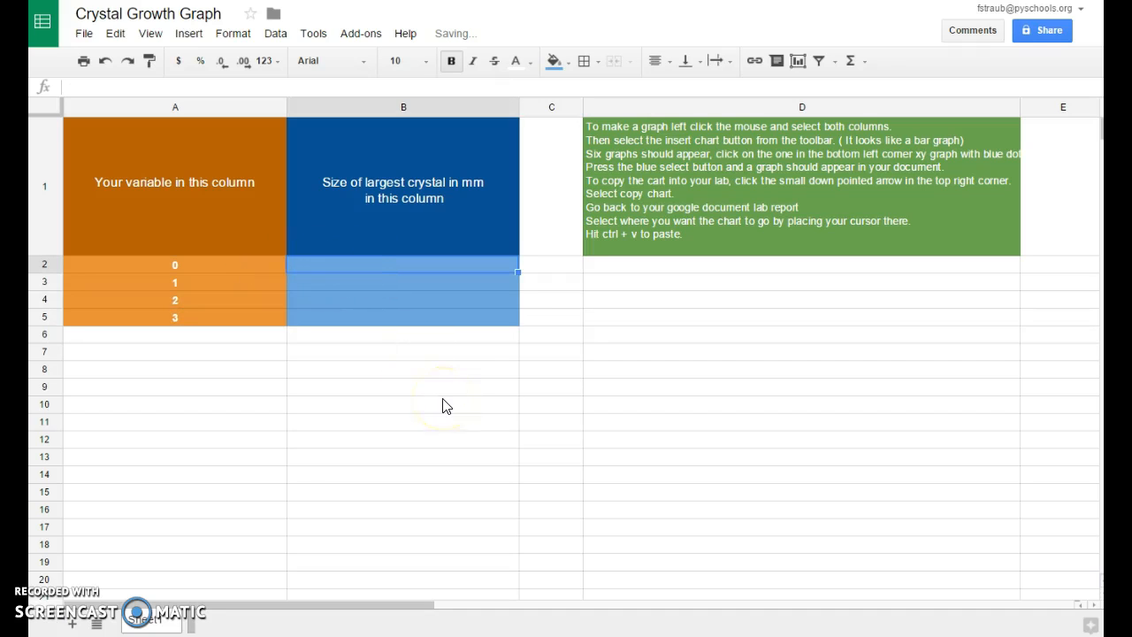
type("0.5")
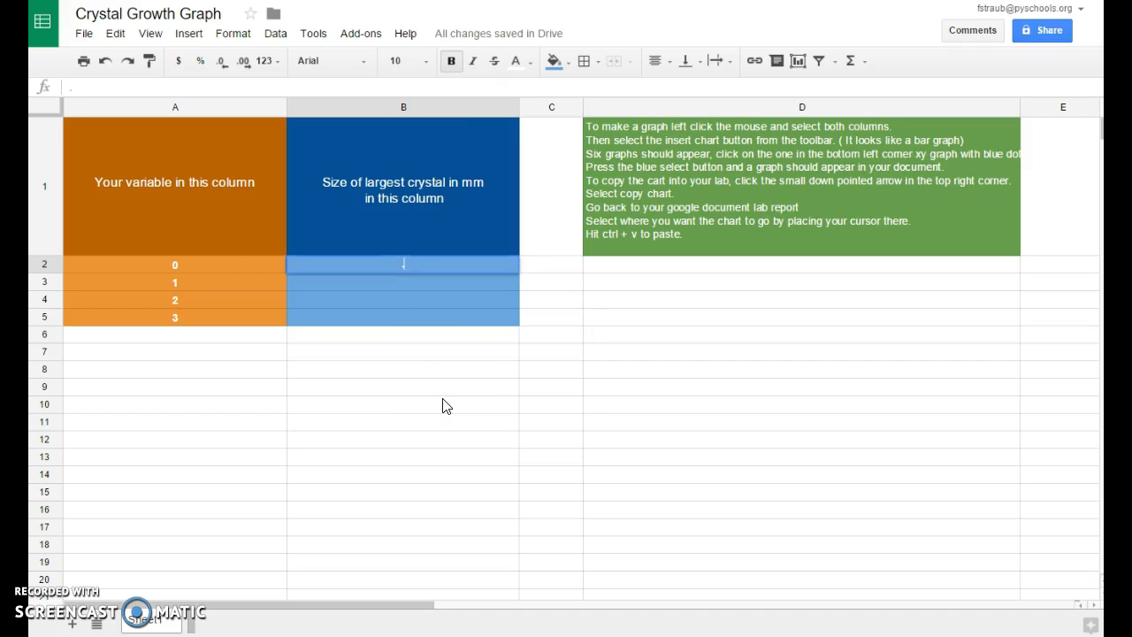
key("Return")
type("1")
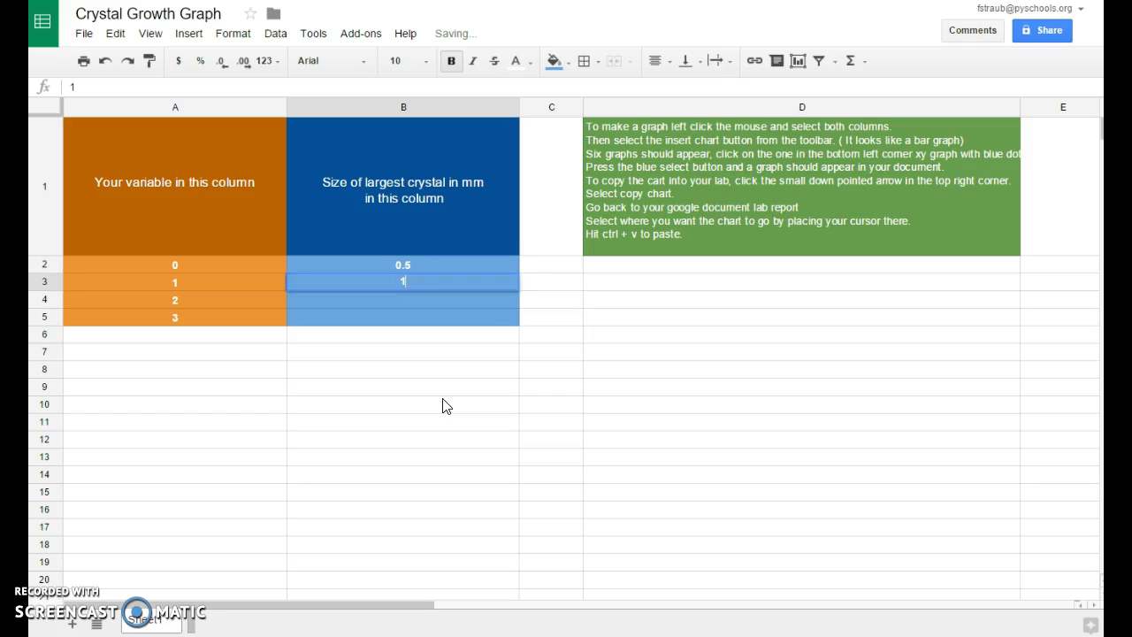
key("Return")
type("1.5")
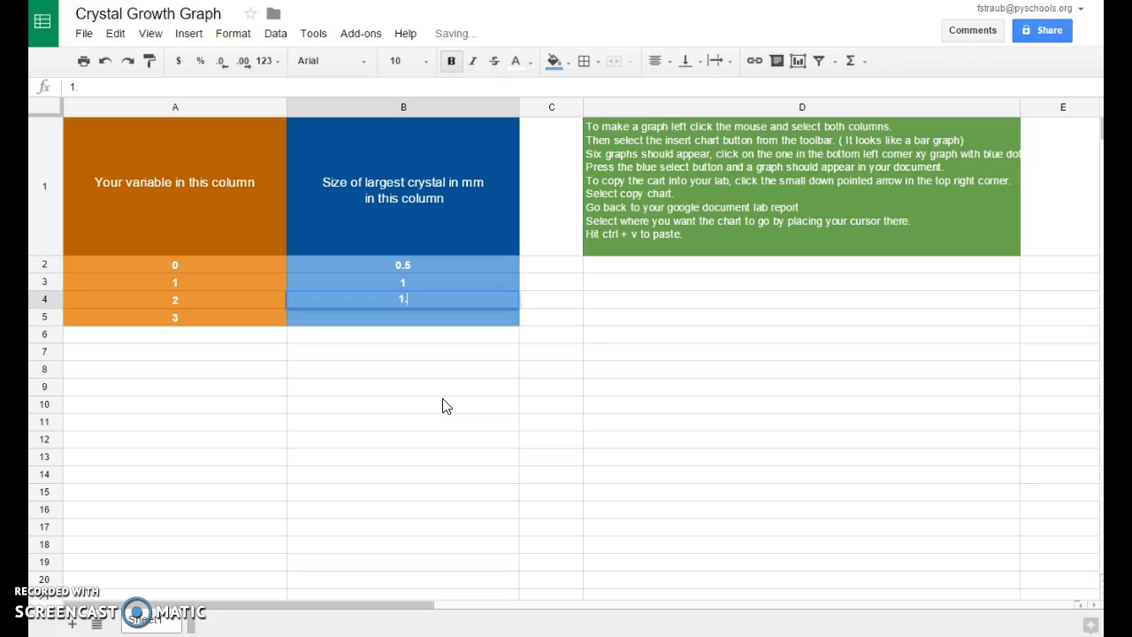
key("Return")
type("2")
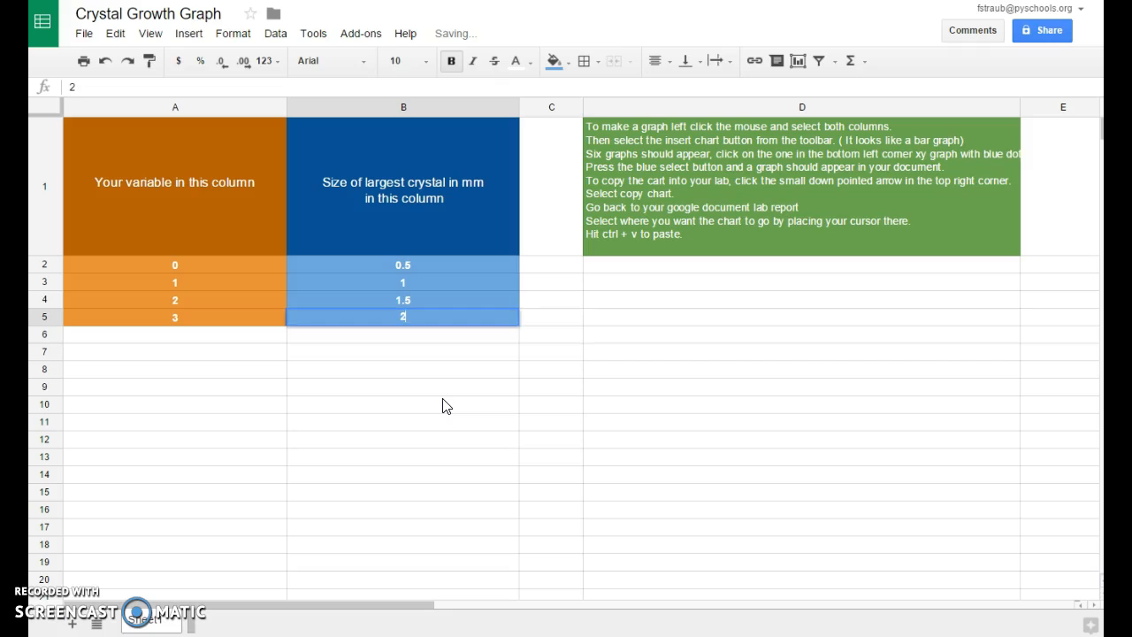
left_click(443, 401)
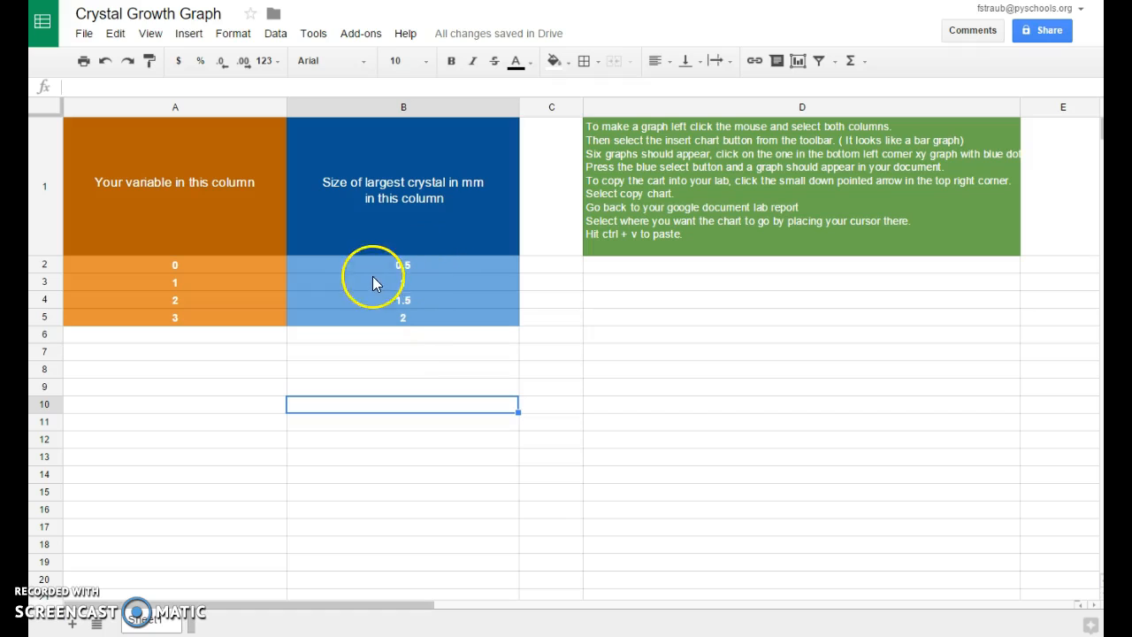
Step: Replace the column A header text in cell A1 with "Grams of salt"
left_click(203, 182)
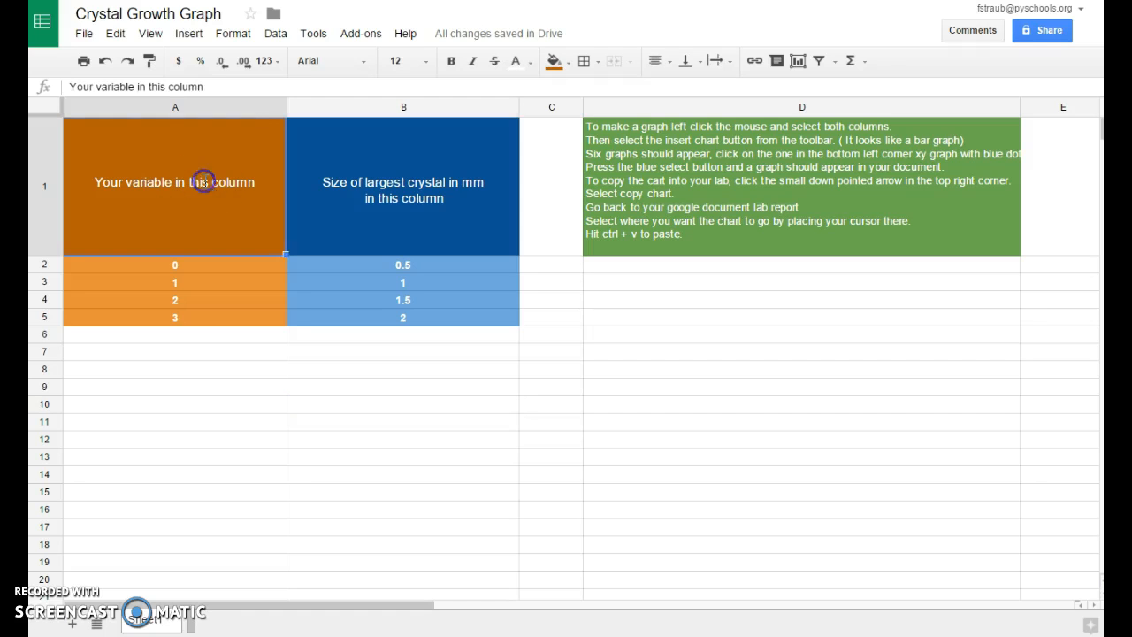
double_click(201, 181)
mouse_move(199, 193)
left_mouse_down()
mouse_move(117, 143)
mouse_move(161, 171)
mouse_move(173, 162)
left_mouse_up()
left_click_drag(90, 126, 282, 135)
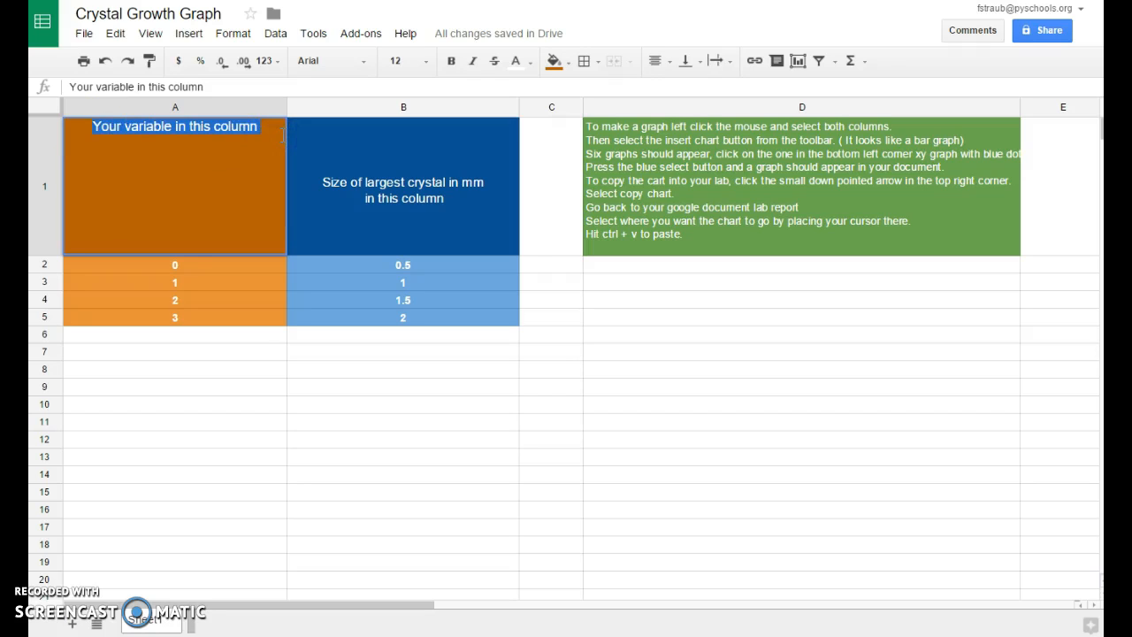
type("Gra")
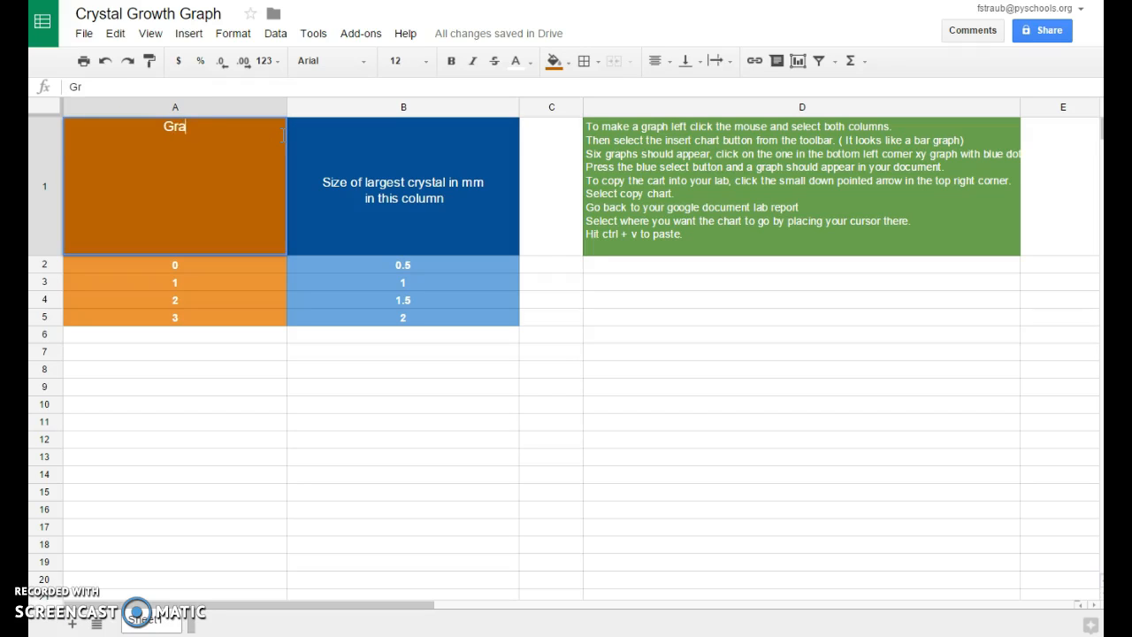
type("ms of salt")
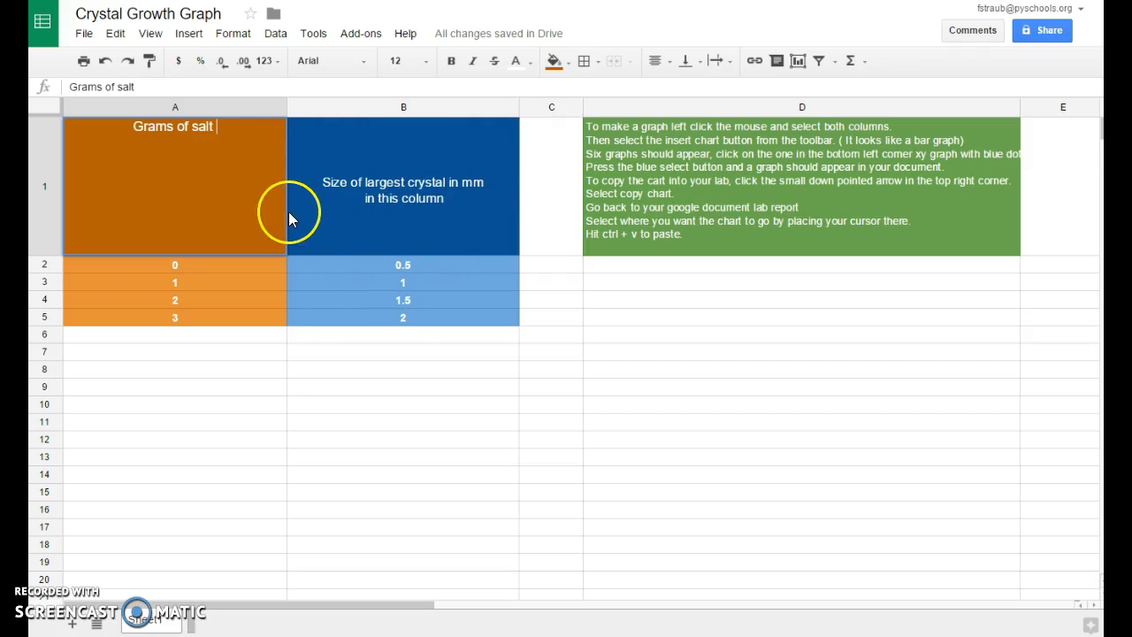
left_click(353, 280)
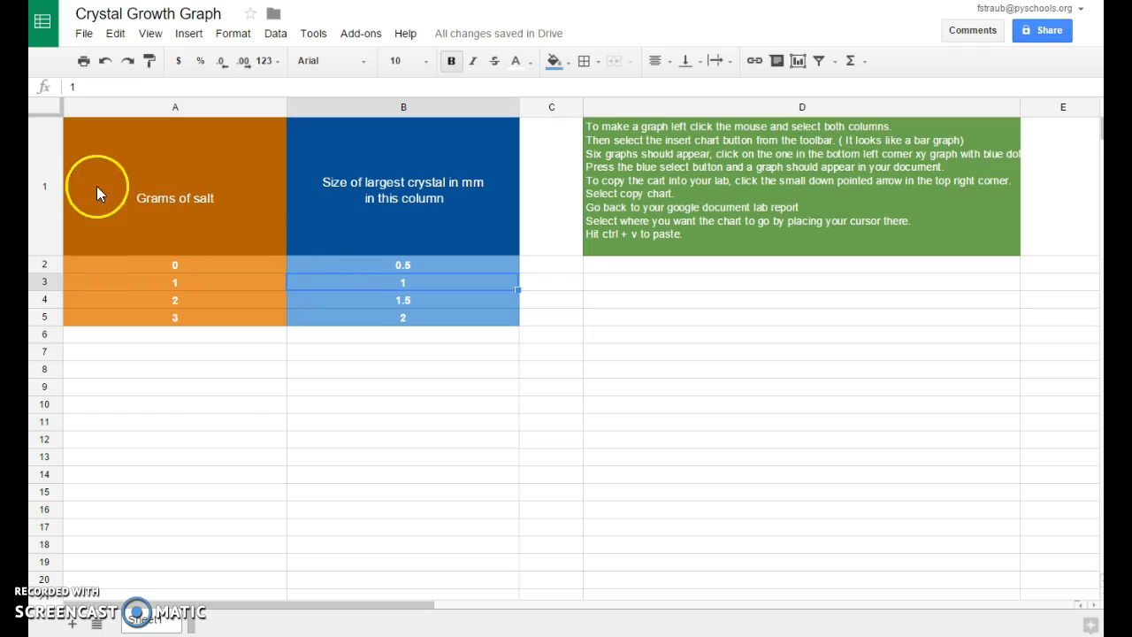
Step: Start a chart from the range A1:B5 and choose the recommended scatter chart with blue dots
left_click(129, 179)
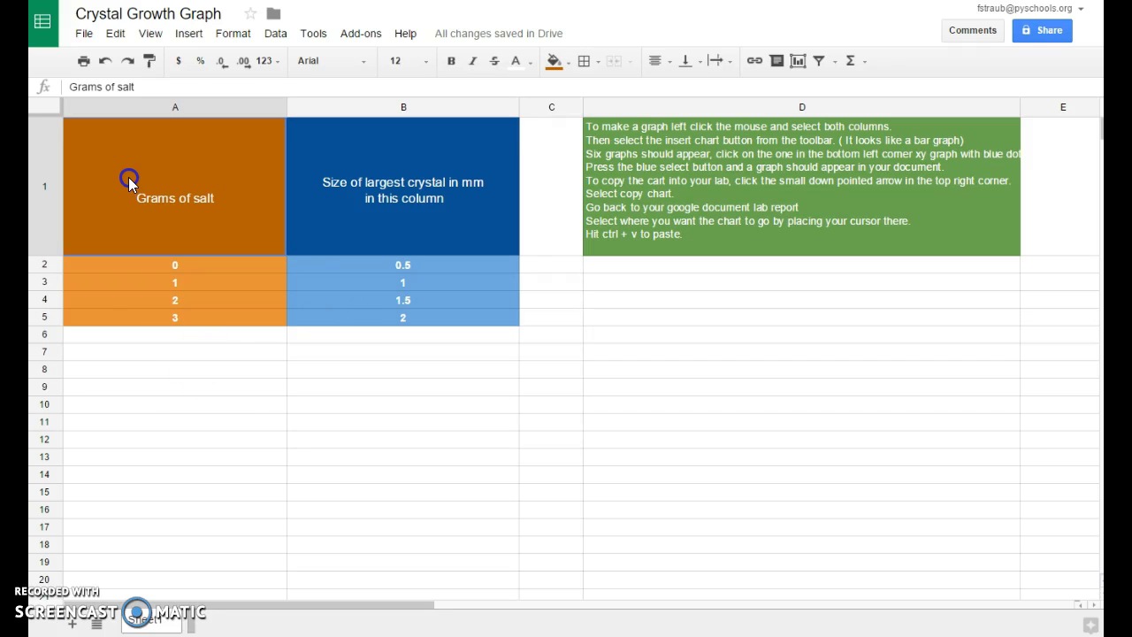
left_click_drag(290, 261, 472, 319)
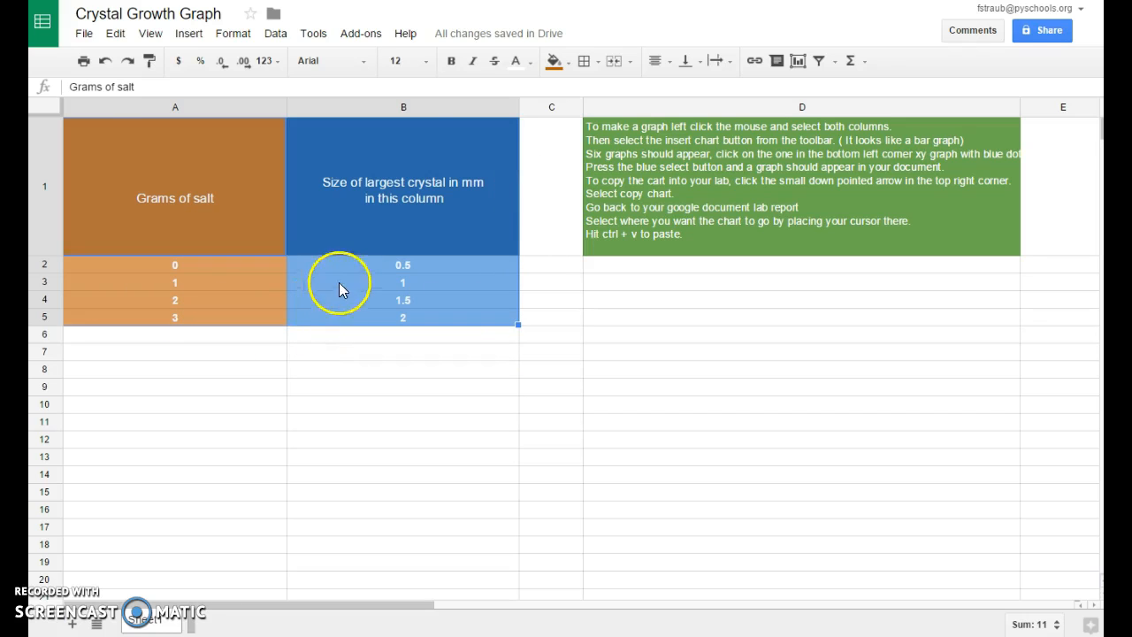
left_click(799, 68)
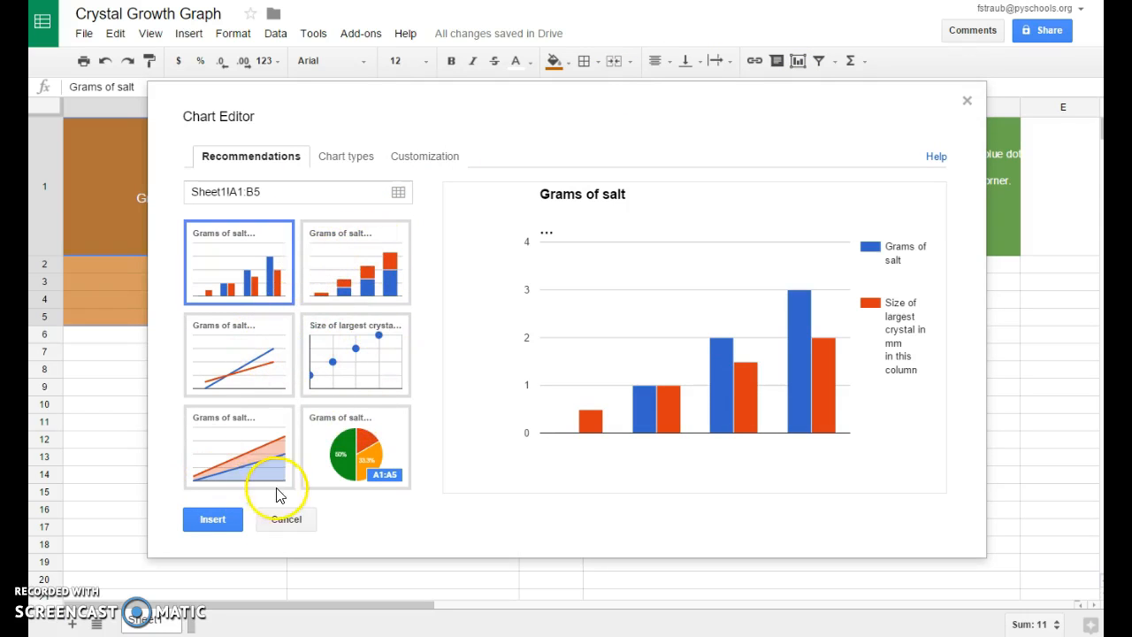
left_click(386, 366)
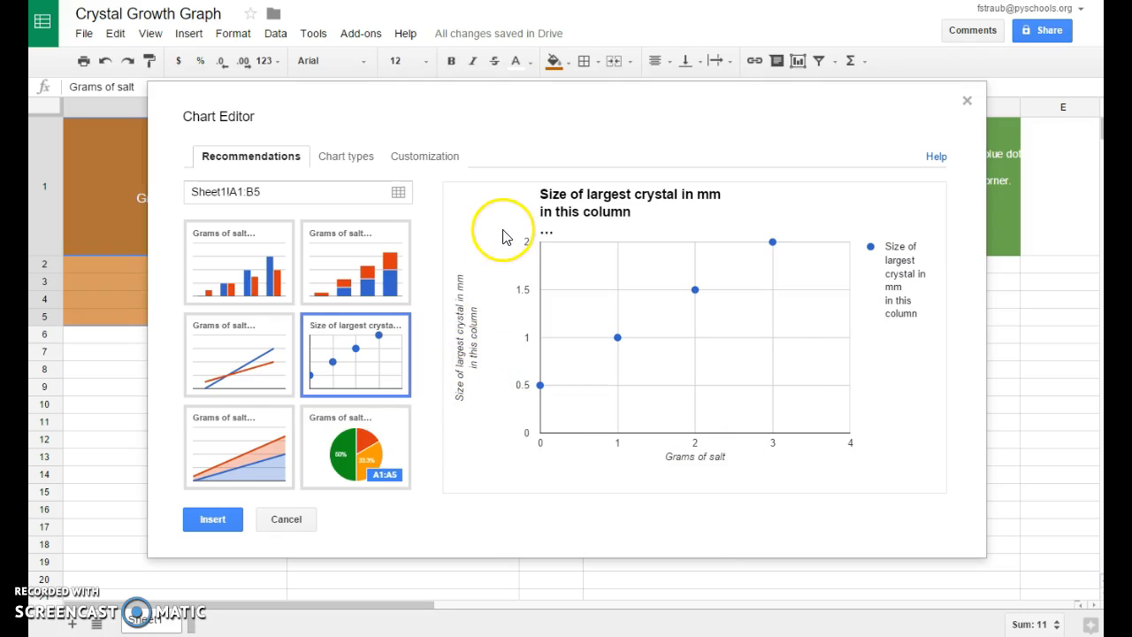
Step: Set the chart title to "Size of crystals vs grams of salt added"
left_click(589, 214)
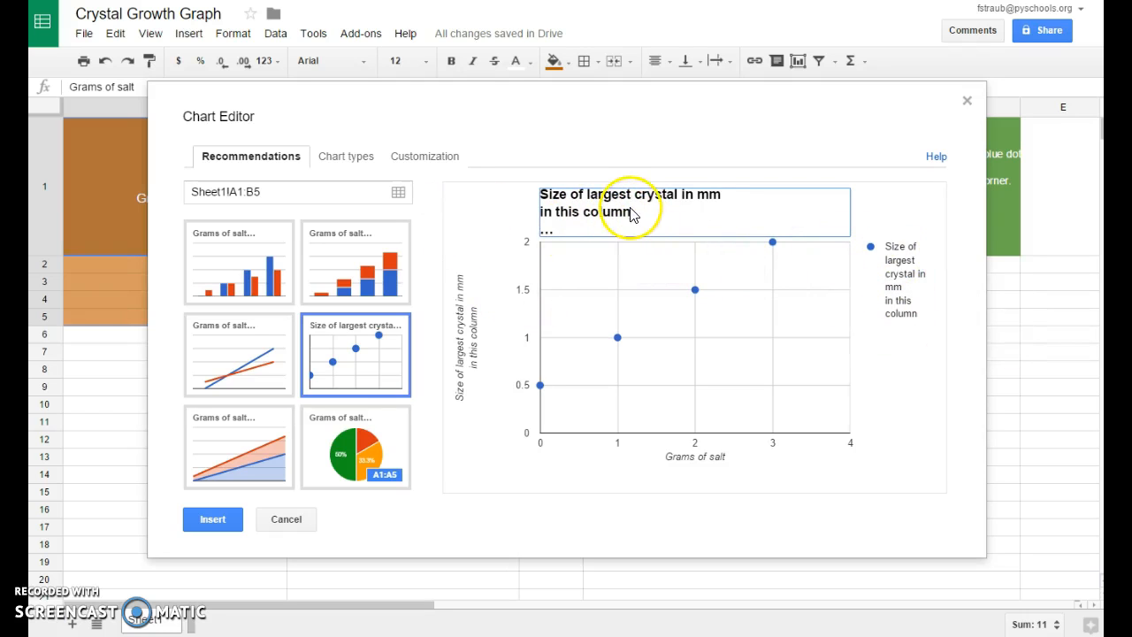
left_click(429, 158)
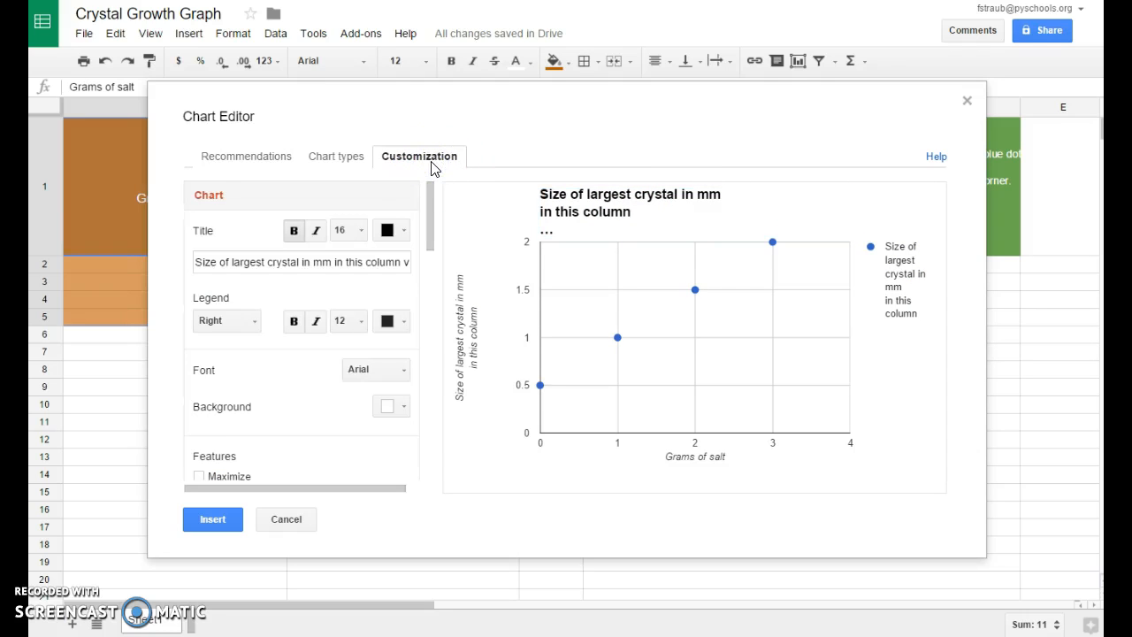
triple_click(269, 263)
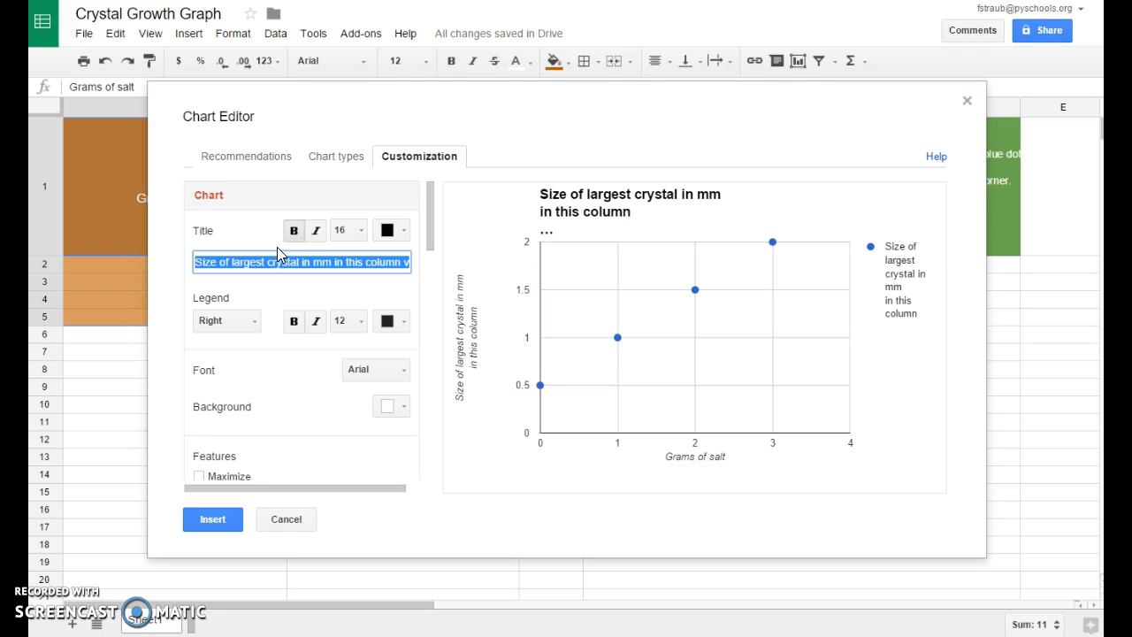
type("Size of ")
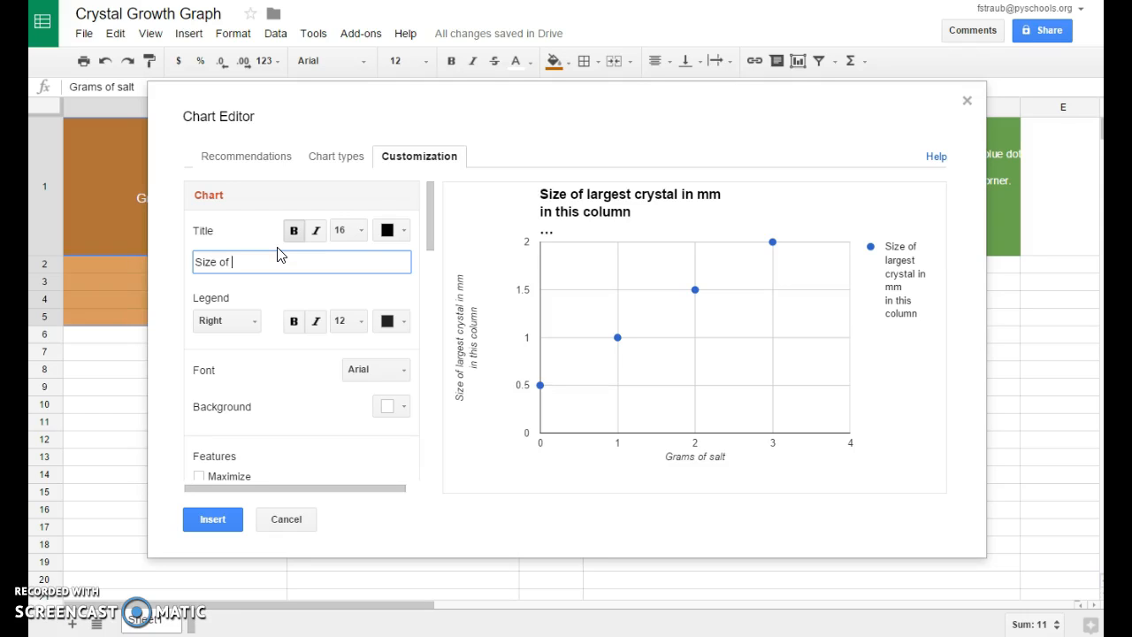
type("crystals vs grams of salt added")
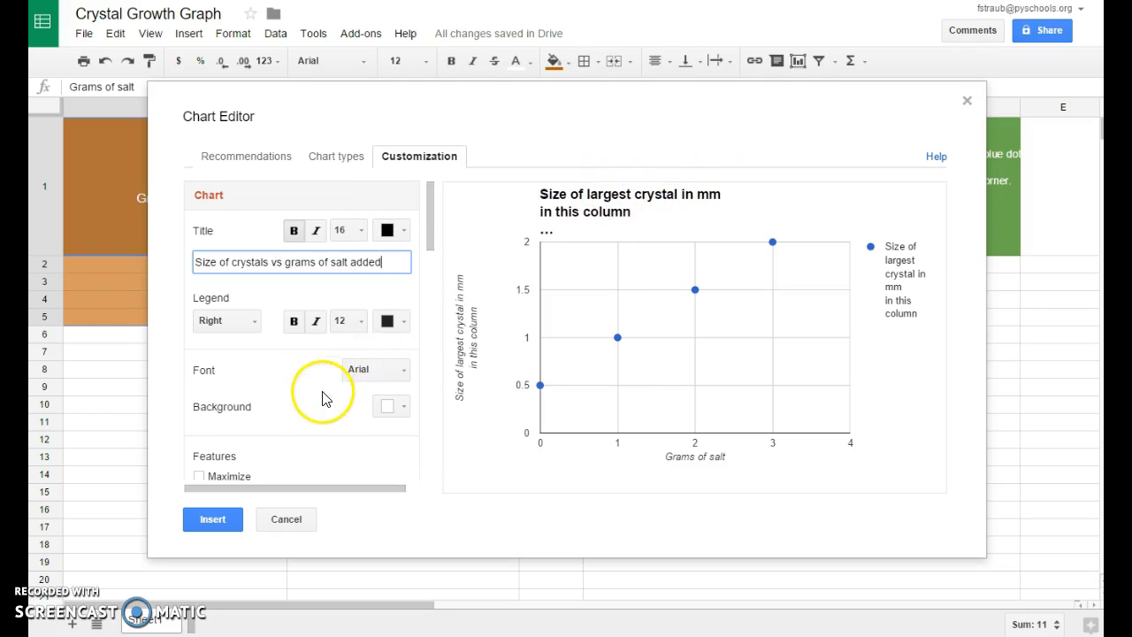
Step: Look through the chart's customization options for the axis, gridlines, number format, scale and data series
scroll(319, 381, "down", 3)
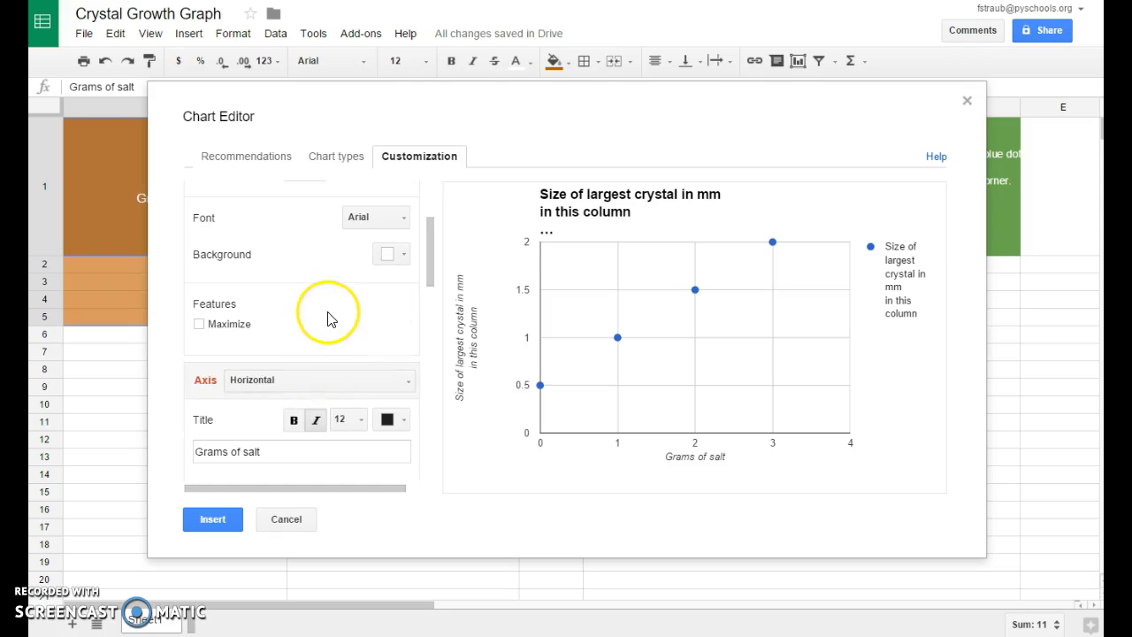
scroll(327, 318, "down", 1)
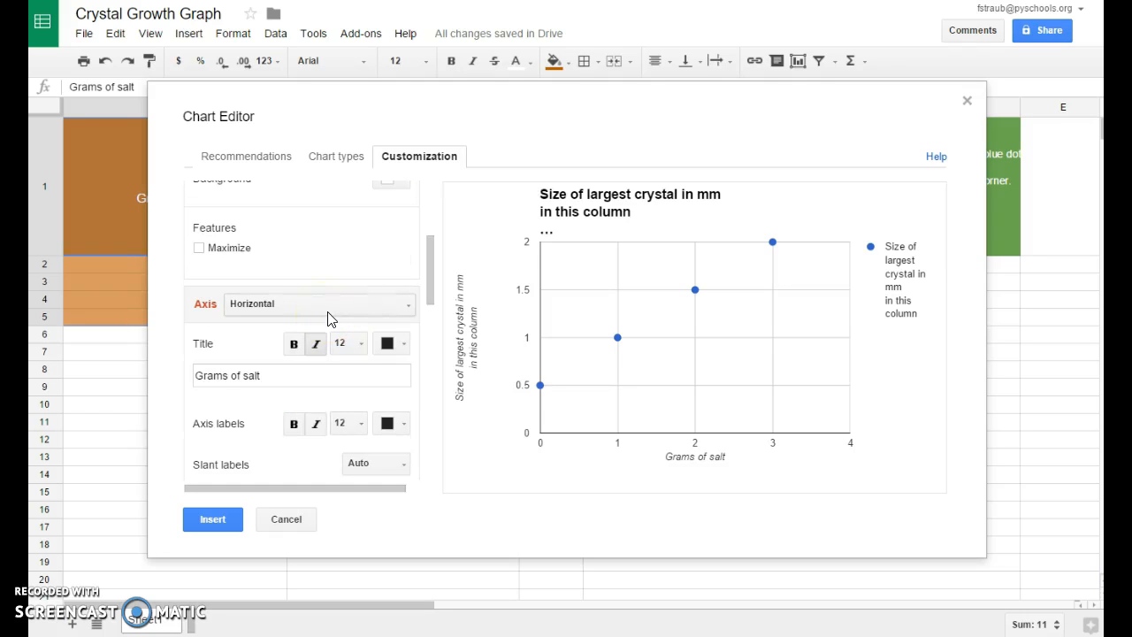
scroll(328, 321, "down", 2)
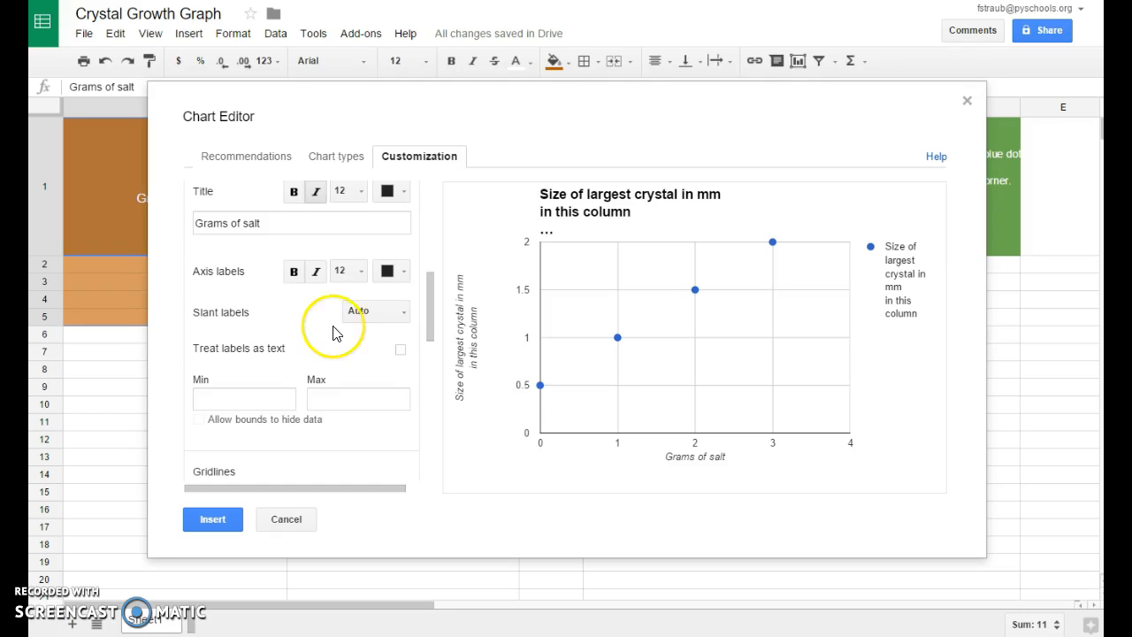
scroll(332, 328, "down", 3)
scroll(334, 333, "down", 3)
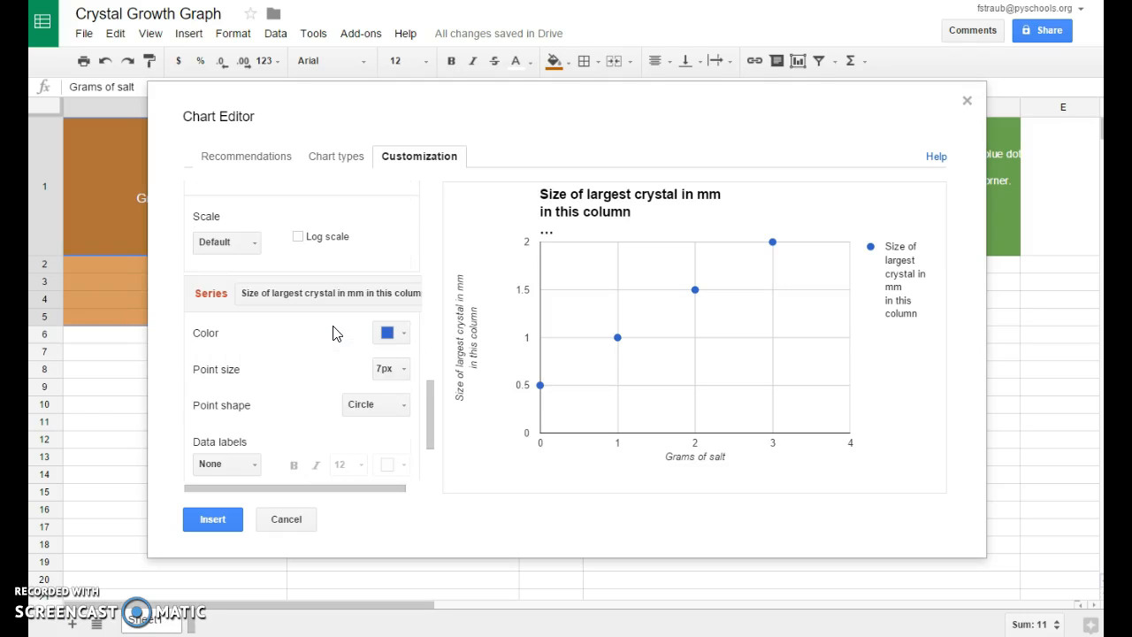
scroll(334, 332, "down", 2)
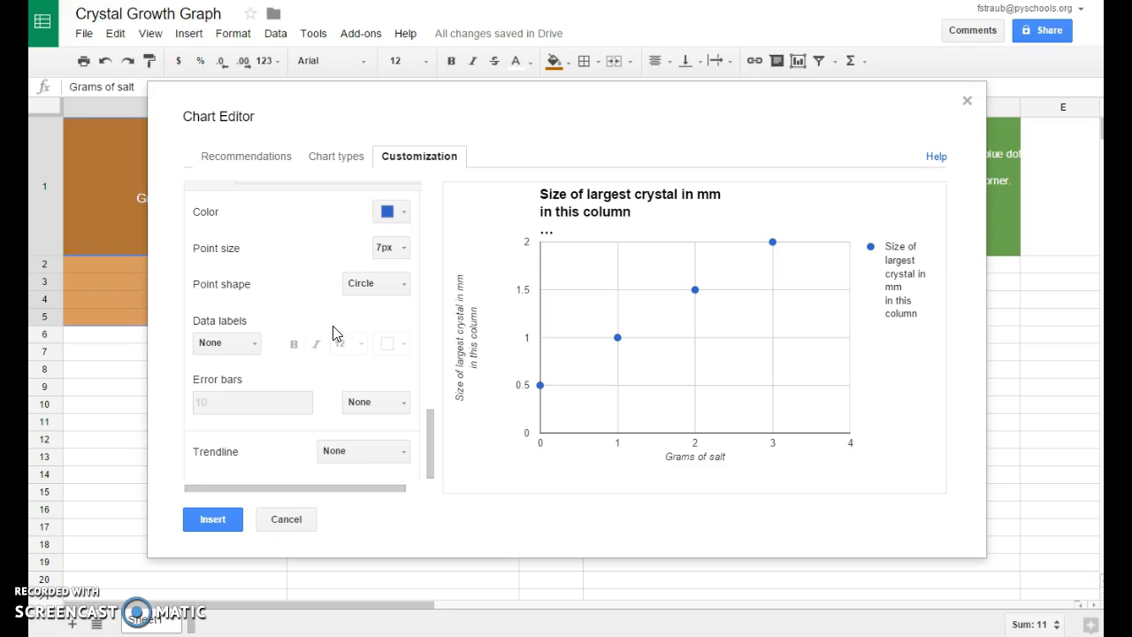
scroll(334, 333, "up", 2)
scroll(333, 333, "up", 1)
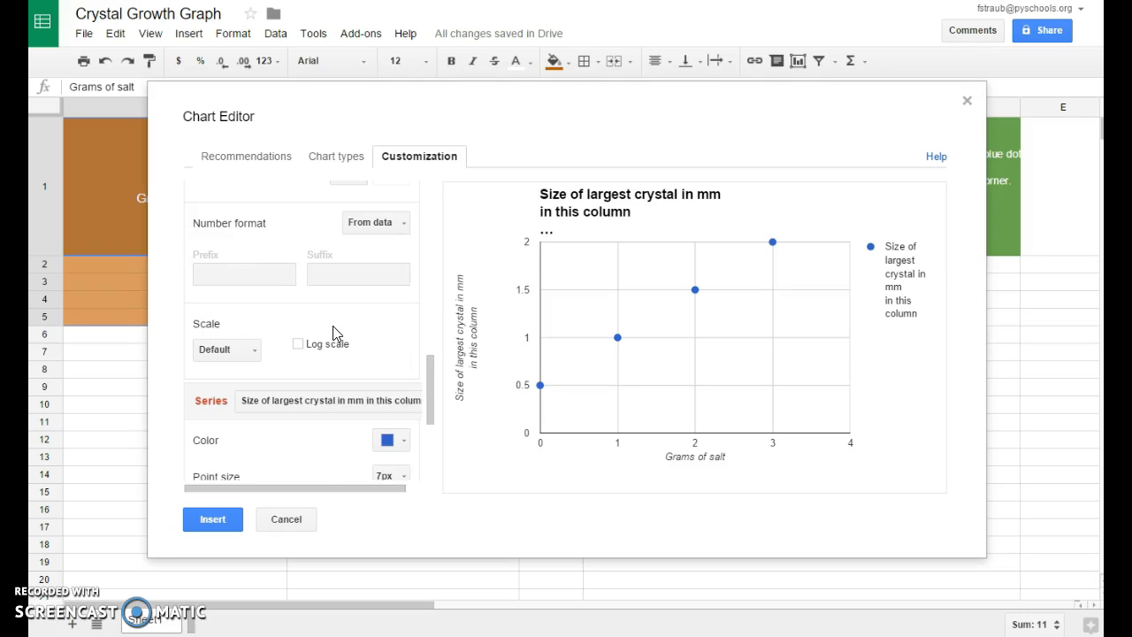
scroll(333, 326, "up", 2)
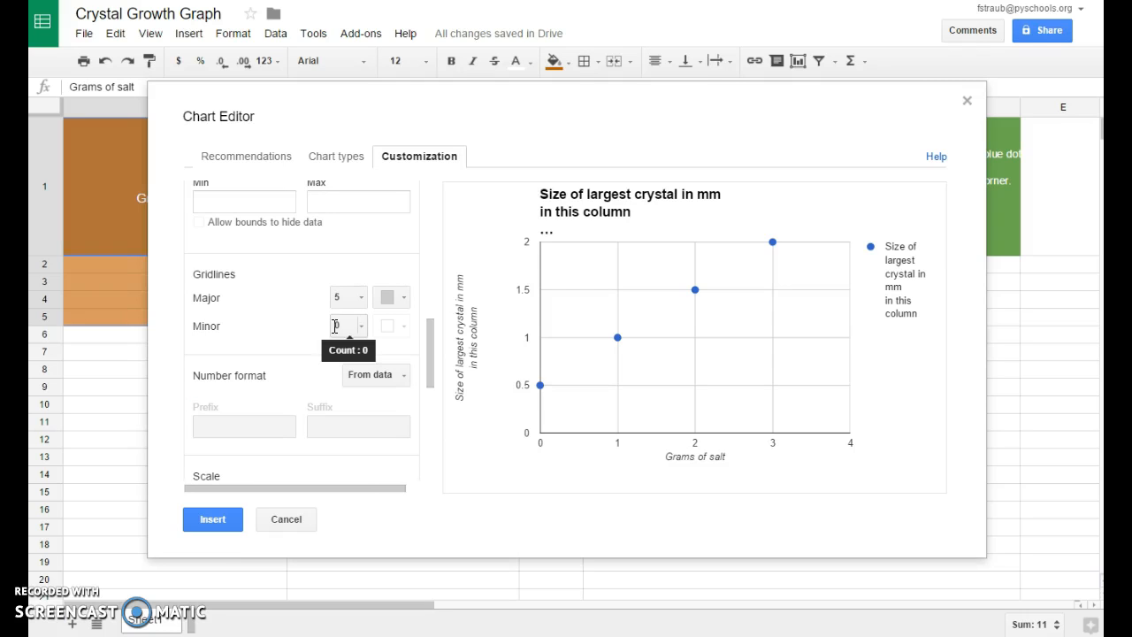
scroll(334, 325, "up", 5)
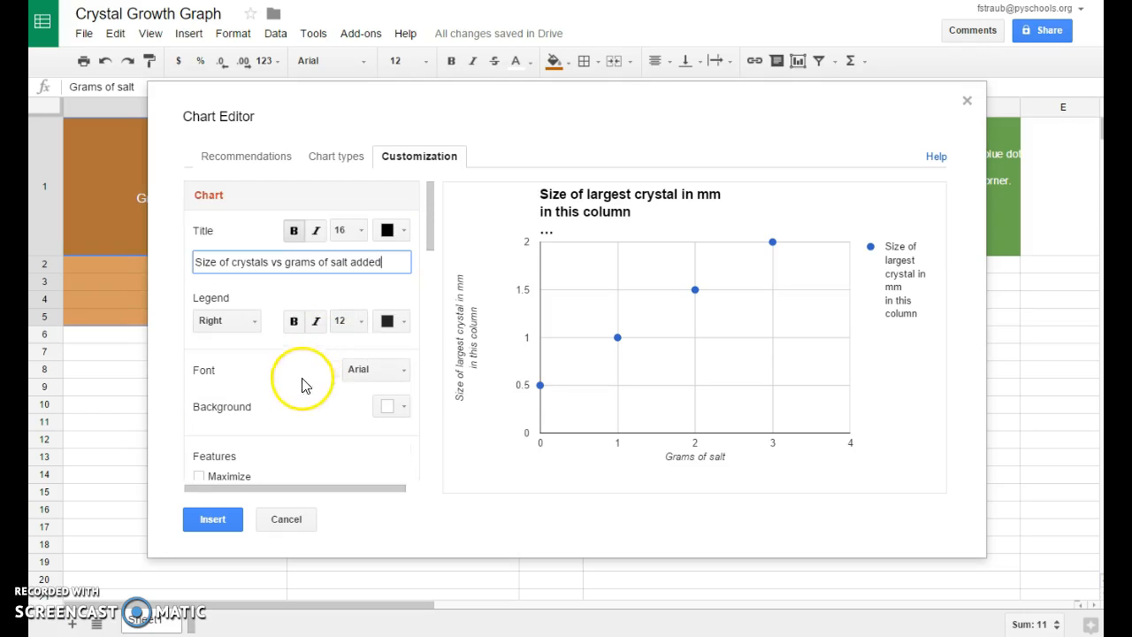
Step: Remove the chart's legend by setting its position to None
left_click(255, 323)
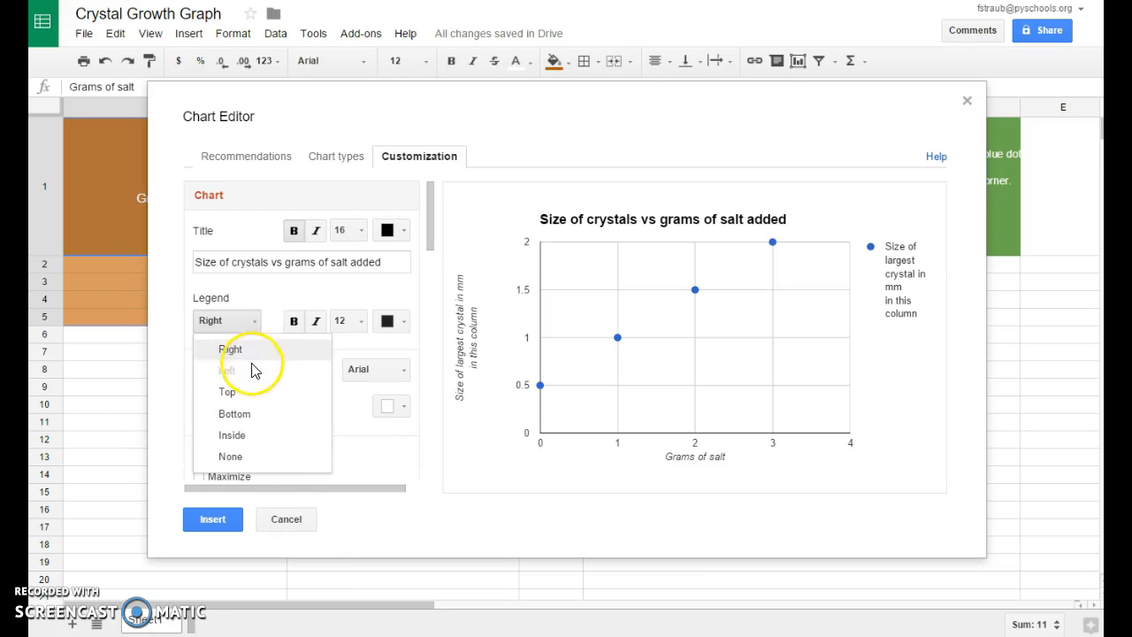
left_click(237, 455)
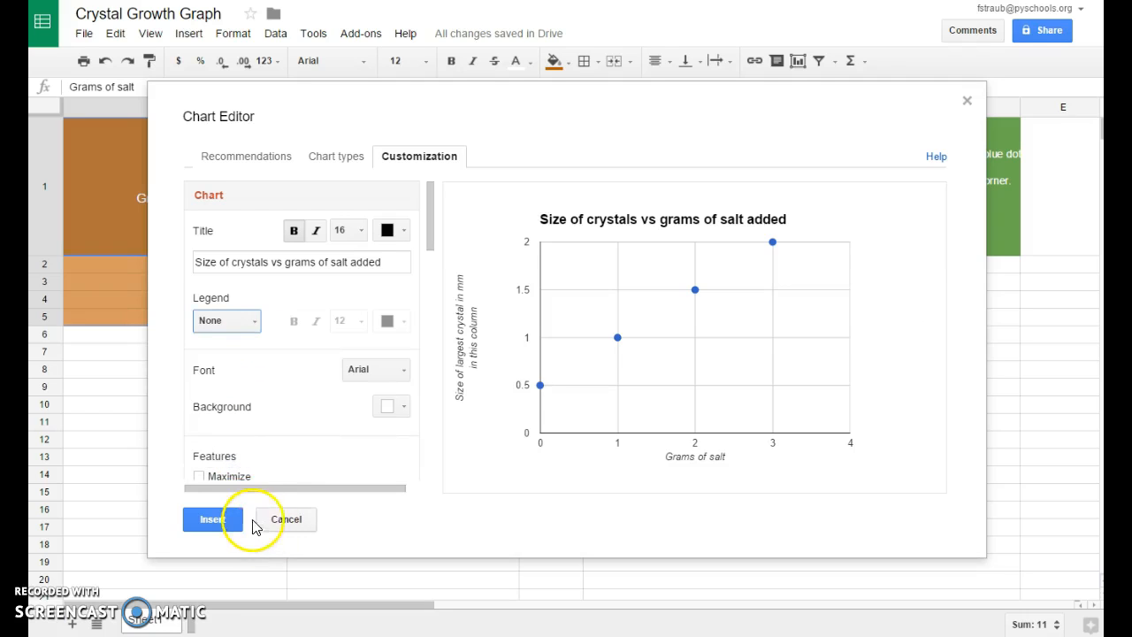